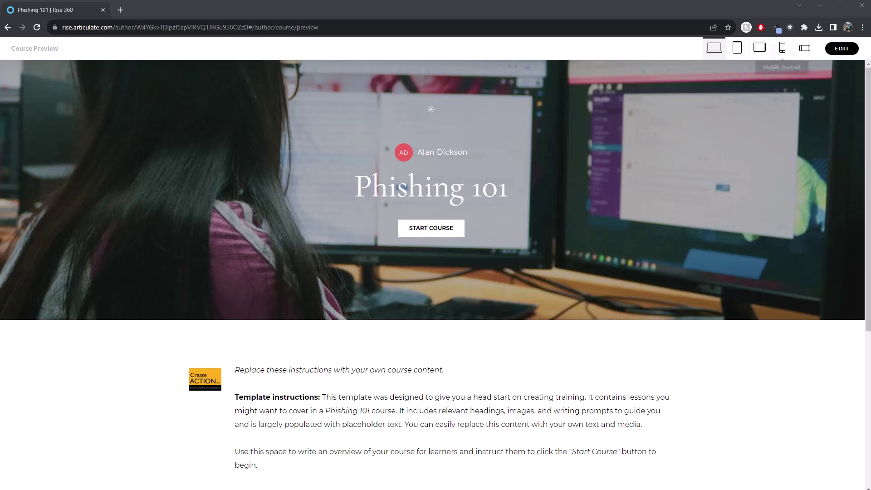
# Leave the preview and reopen the Phishing 101 course from the dashboard in the editor
pyautogui.click(844, 50)
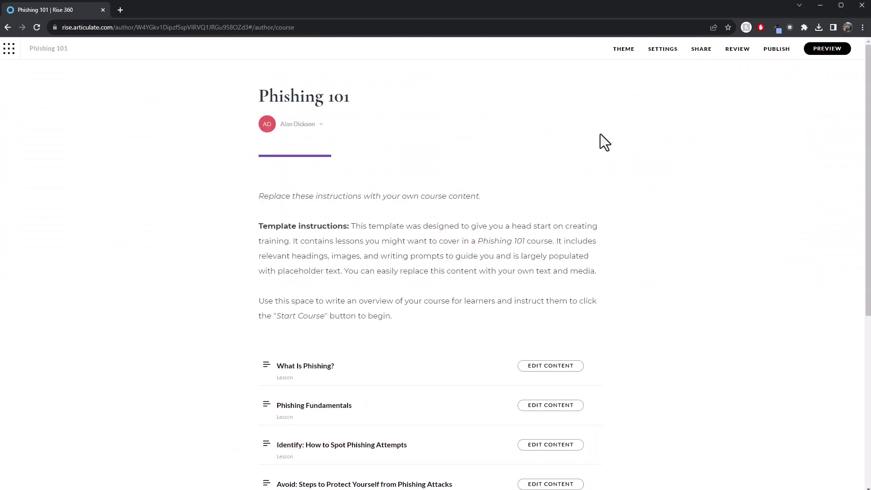
pyautogui.click(13, 54)
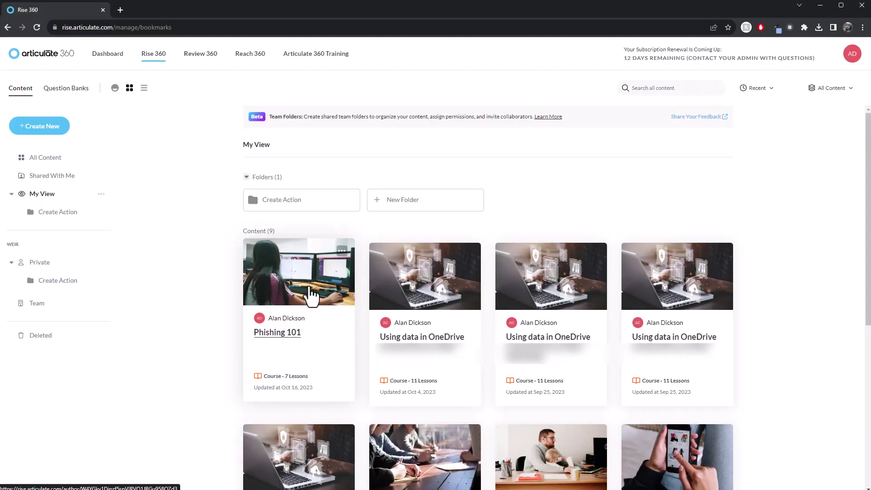
pyautogui.click(279, 336)
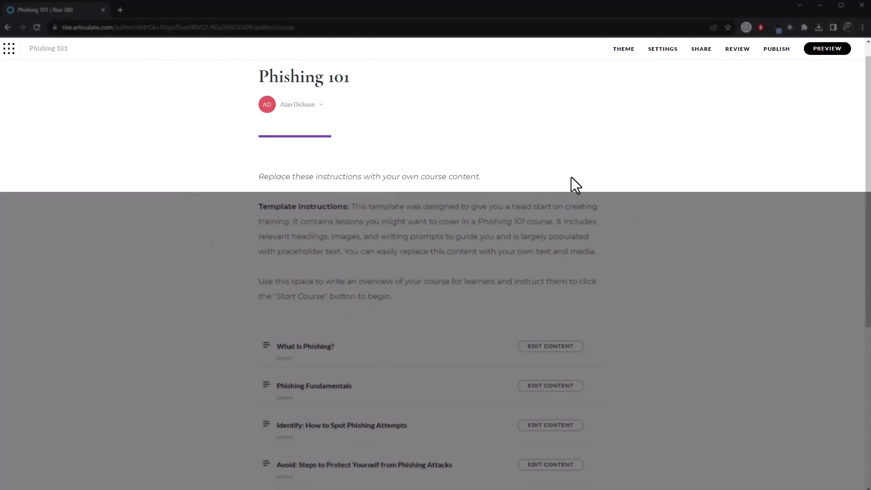
pyautogui.scroll(-2, 376, 273)
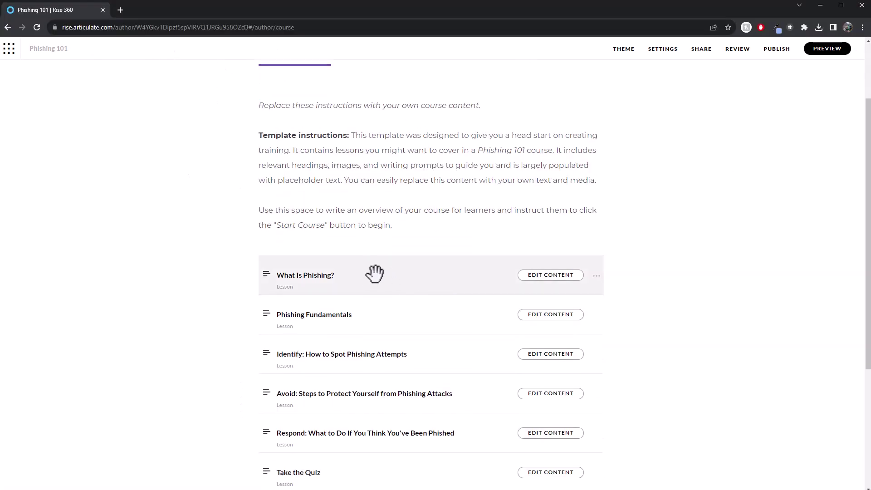
pyautogui.click(515, 275)
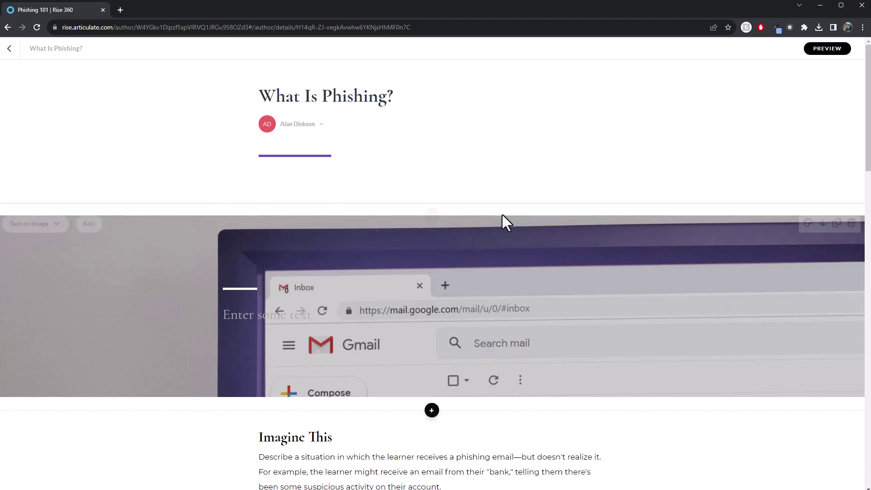
pyautogui.click(9, 49)
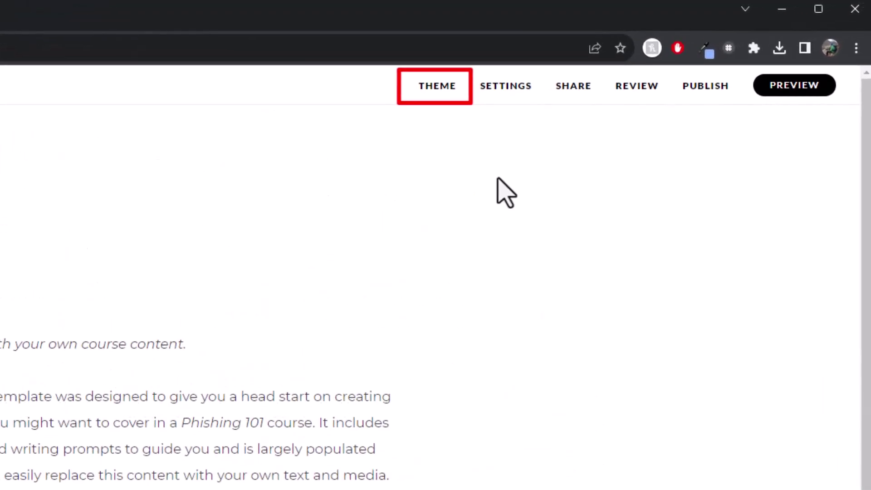
# Open the course Theme's Cover Page settings and scroll to the layout options
pyautogui.click(432, 93)
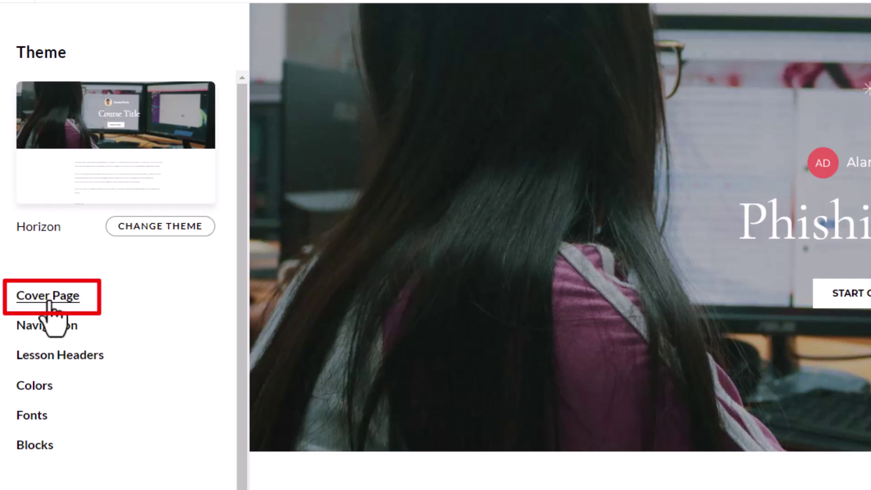
pyautogui.click(50, 300)
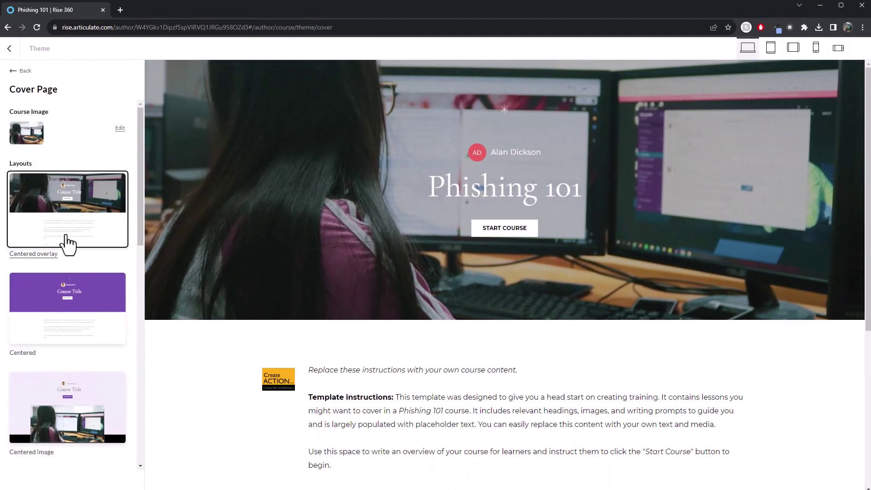
pyautogui.scroll(-1, 110, 392)
pyautogui.scroll(-2, 67, 298)
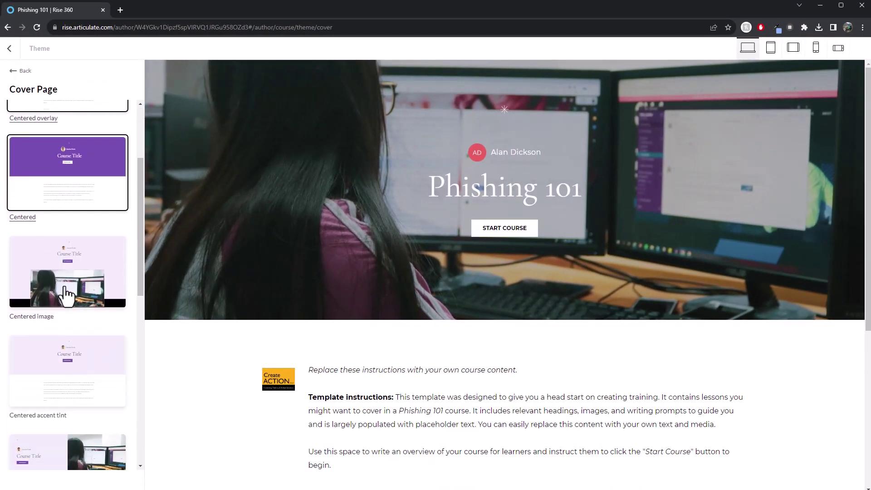
pyautogui.scroll(-4, 68, 302)
pyautogui.scroll(-6, 68, 290)
# Try the Two-thirds right and Two-thirds left layouts, then return to Centered overlay
pyautogui.click(68, 343)
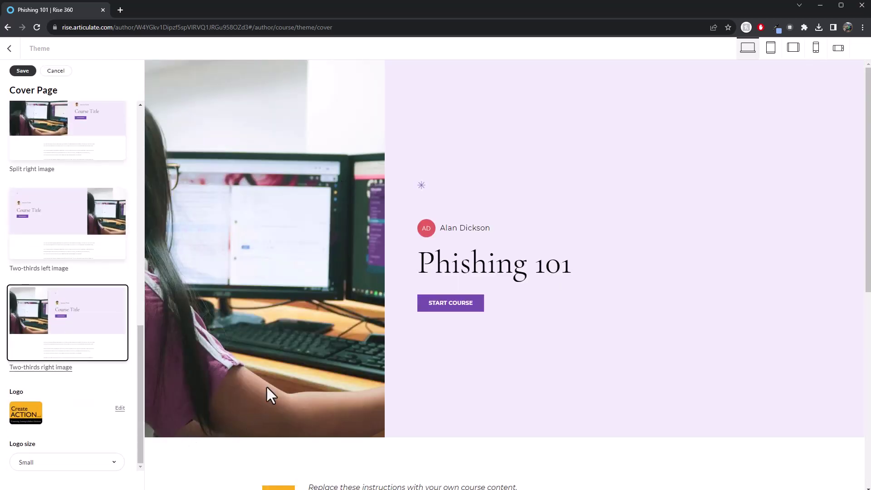
pyautogui.click(81, 235)
pyautogui.scroll(12, 68, 295)
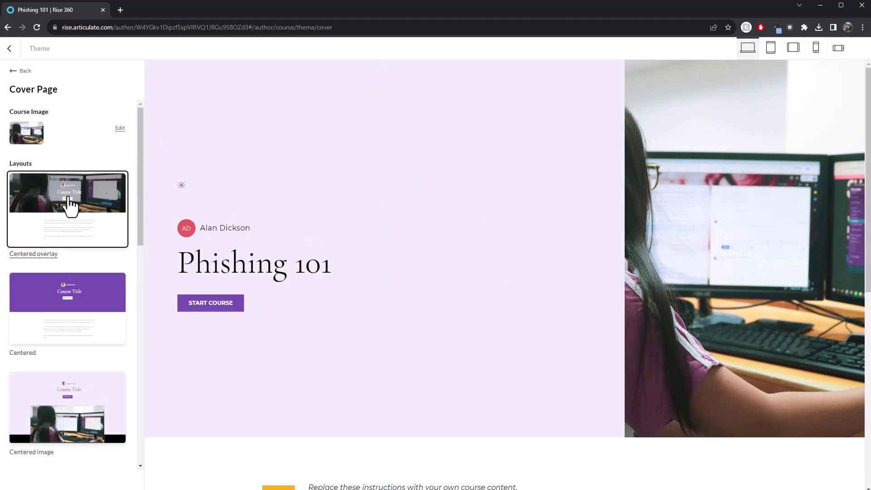
pyautogui.click(70, 206)
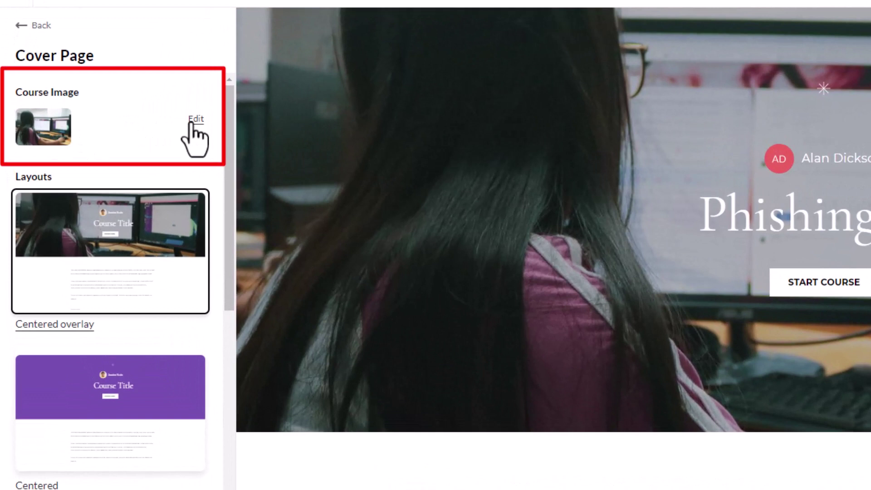
# Replace the course image with the laptop photo from a 'hacking' content library search
pyautogui.click(196, 120)
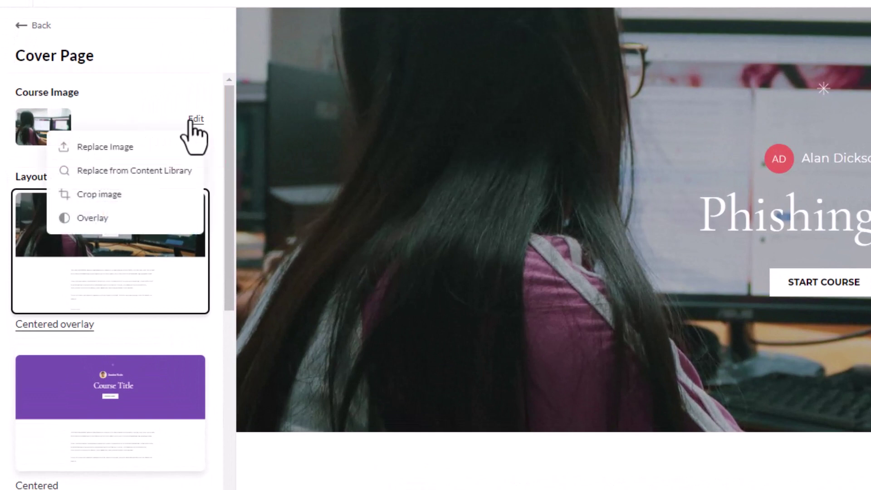
pyautogui.click(117, 175)
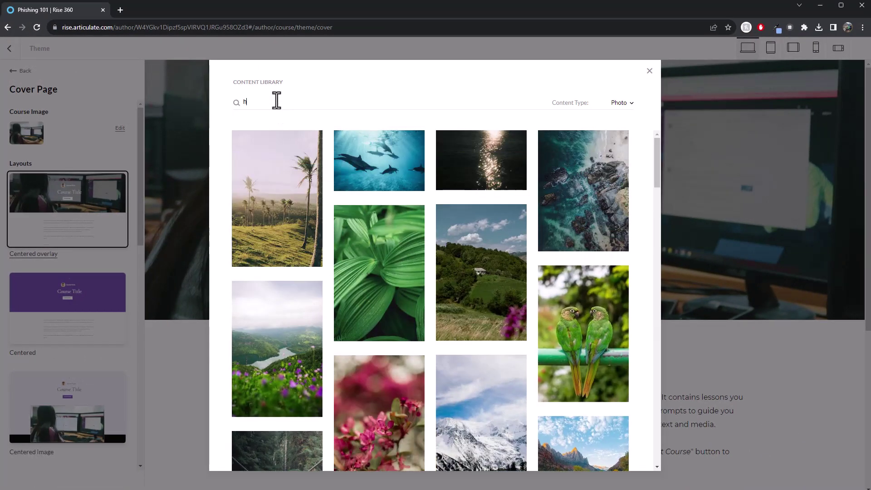
pyautogui.press('Return')
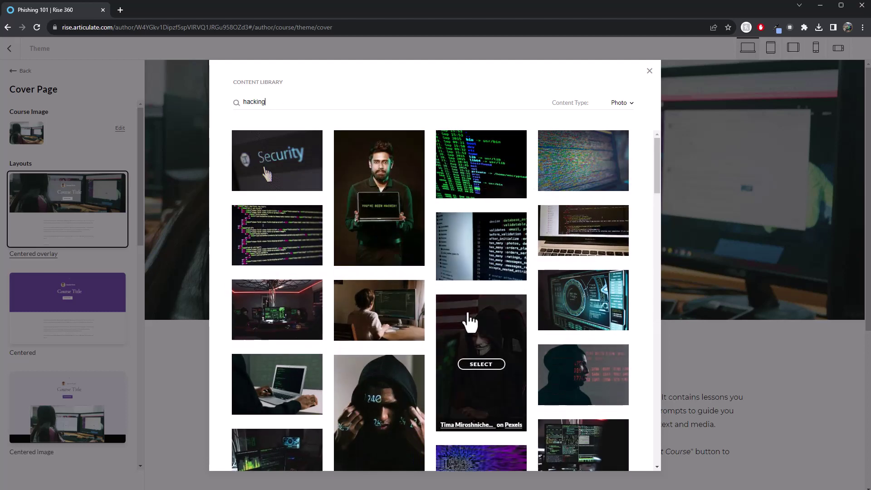
pyautogui.scroll(-10, 415, 312)
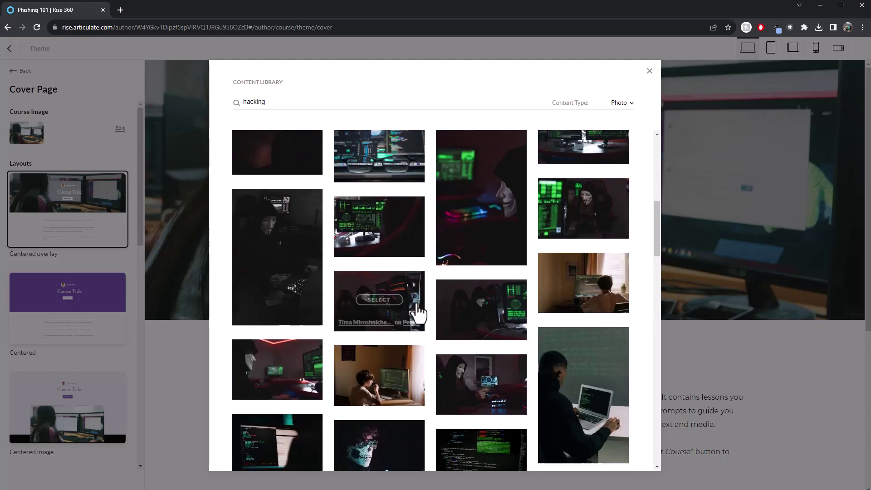
pyautogui.scroll(-10, 479, 323)
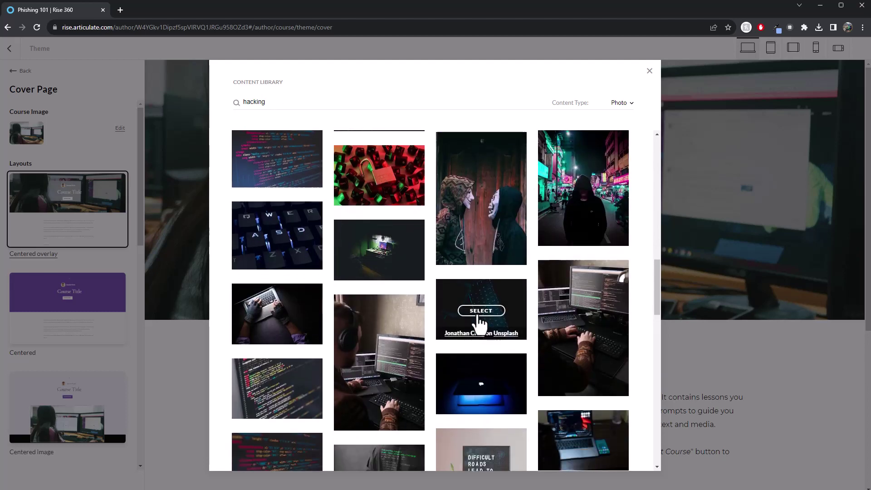
pyautogui.moveTo(576, 352)
pyautogui.click(583, 333)
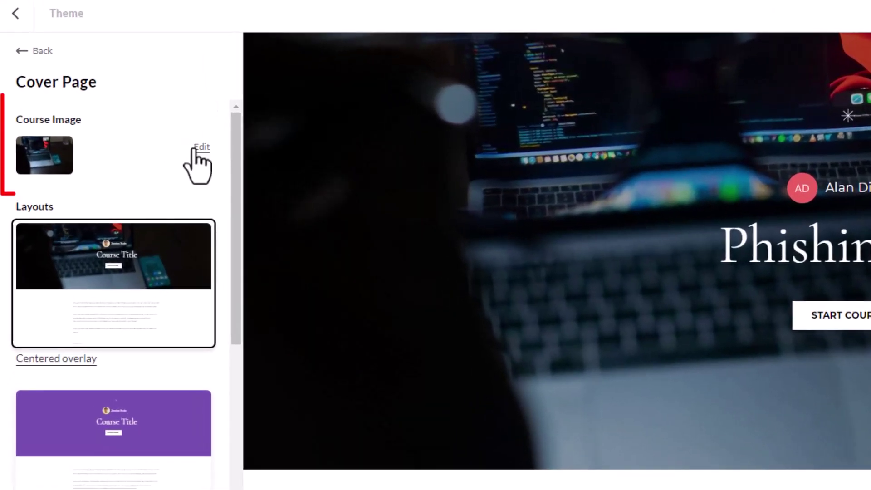
# Replace the course image with the HACKING image file uploaded from the computer
pyautogui.click(198, 149)
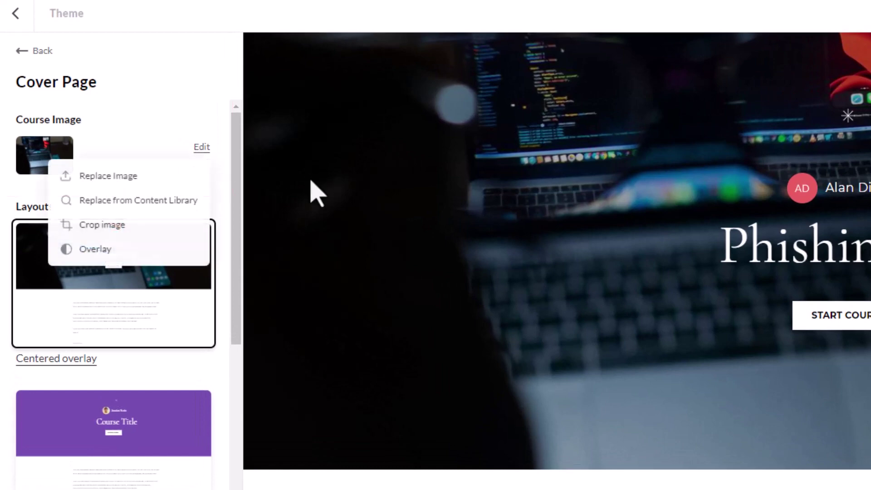
pyautogui.click(138, 178)
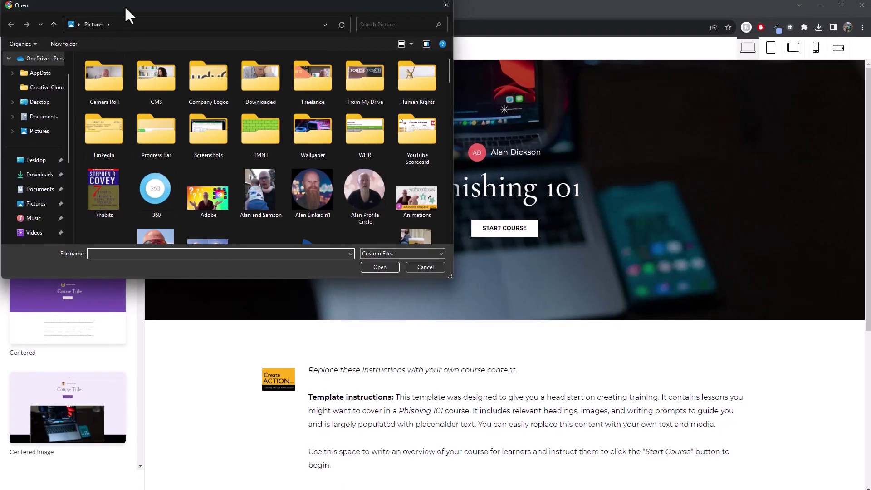
pyautogui.moveTo(125, 6); pyautogui.dragTo(312, 57)
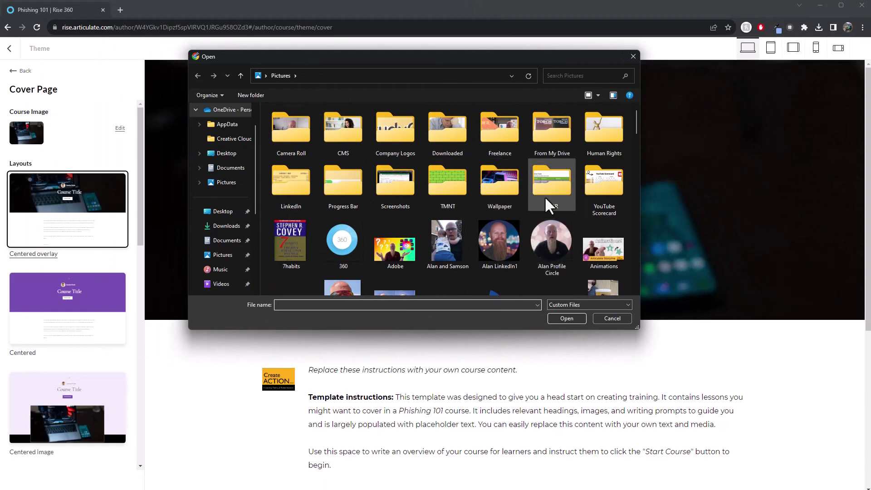
pyautogui.scroll(-6, 544, 196)
pyautogui.scroll(-8, 552, 211)
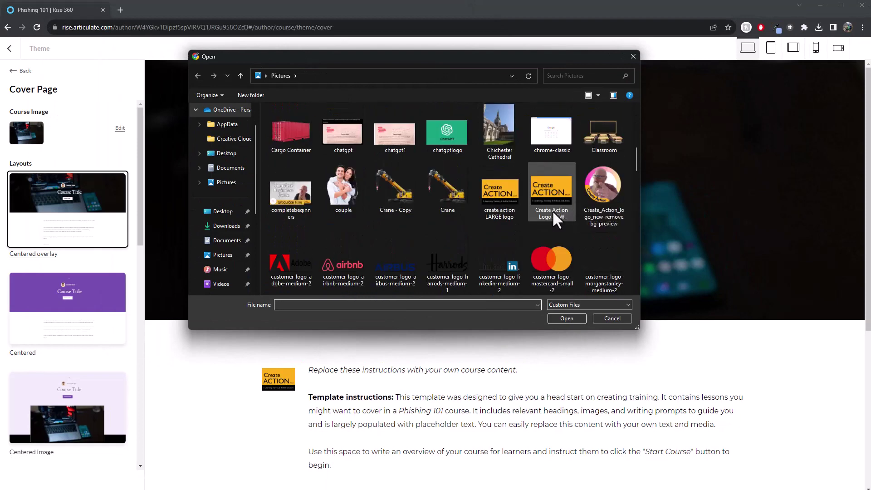
pyautogui.scroll(-5, 545, 224)
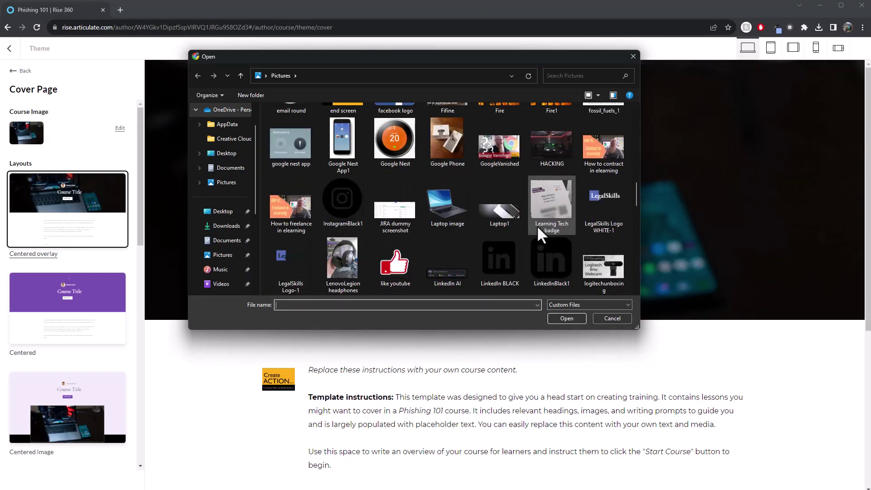
pyautogui.scroll(1, 422, 214)
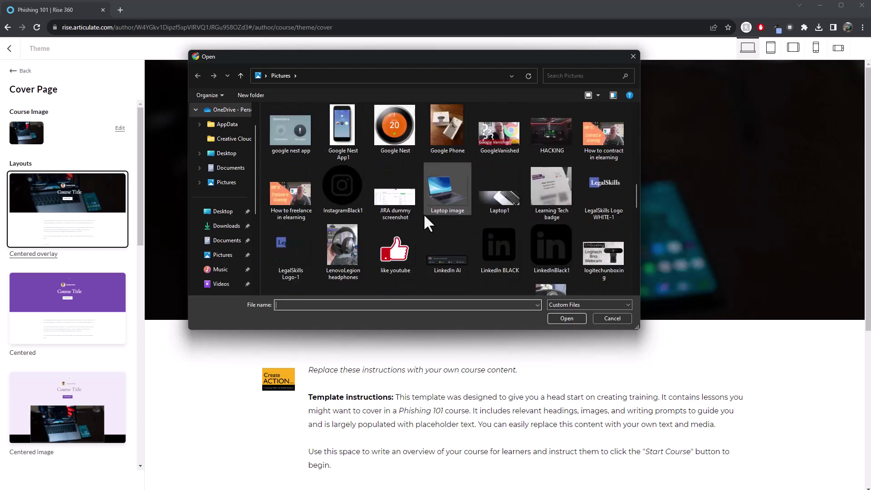
pyautogui.scroll(2, 516, 162)
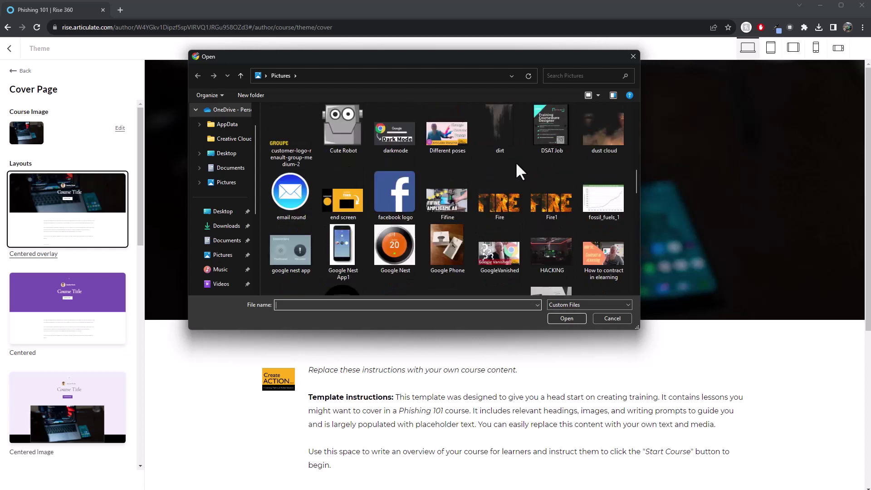
pyautogui.click(546, 266)
pyautogui.click(566, 318)
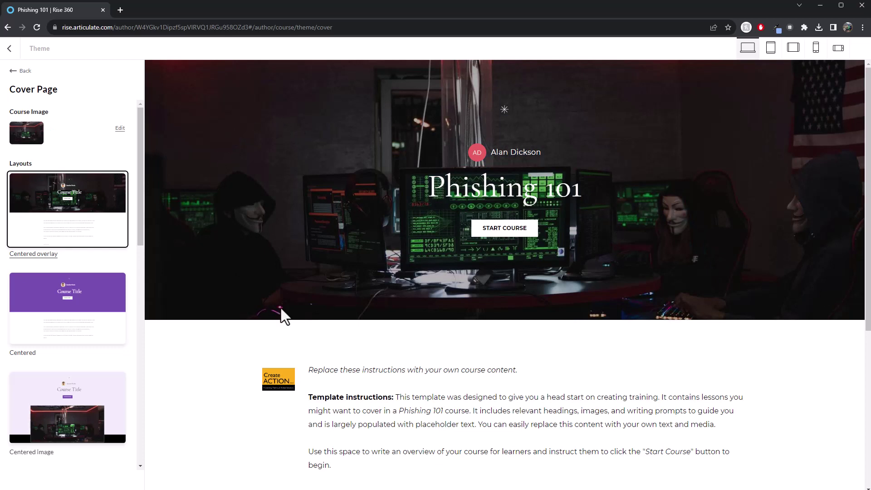
# Exit the theme editor, preview the course, then return to the Rise 360 dashboard
pyautogui.click(22, 72)
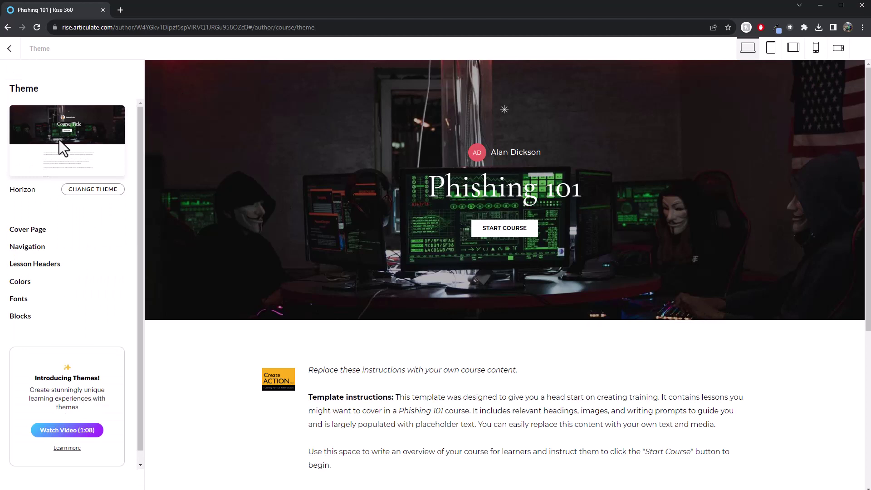
pyautogui.click(9, 48)
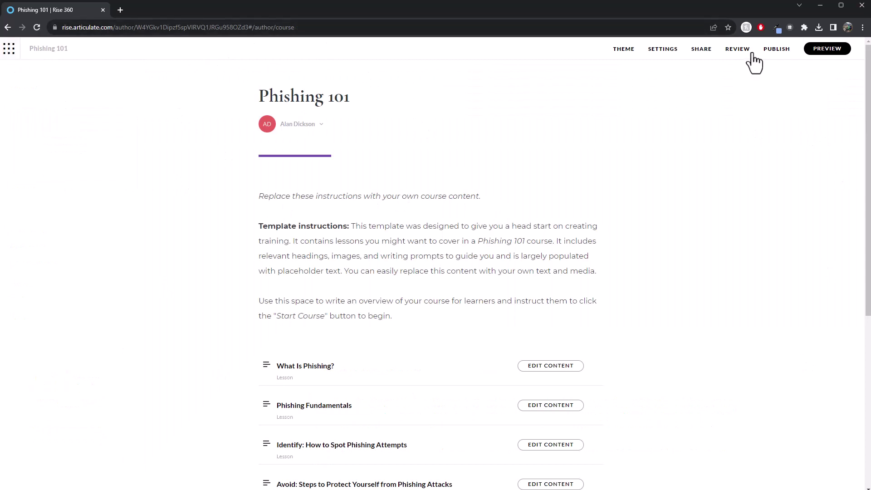
pyautogui.click(822, 50)
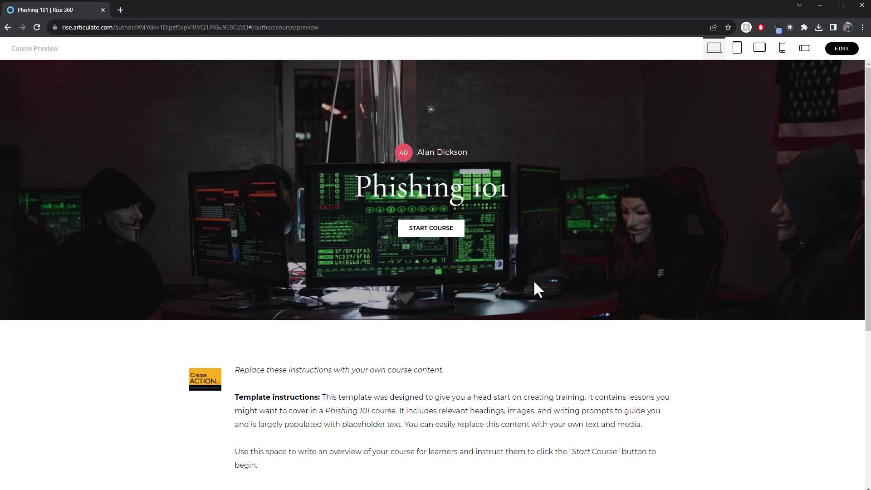
pyautogui.click(833, 51)
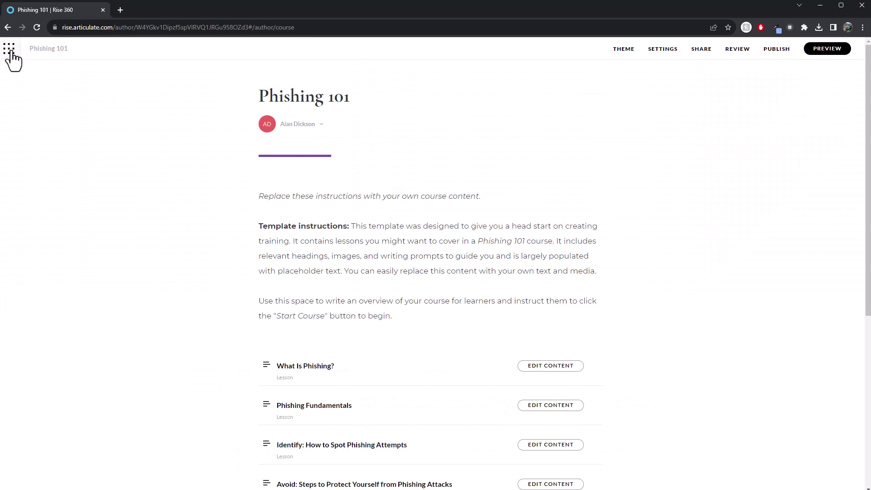
pyautogui.click(10, 49)
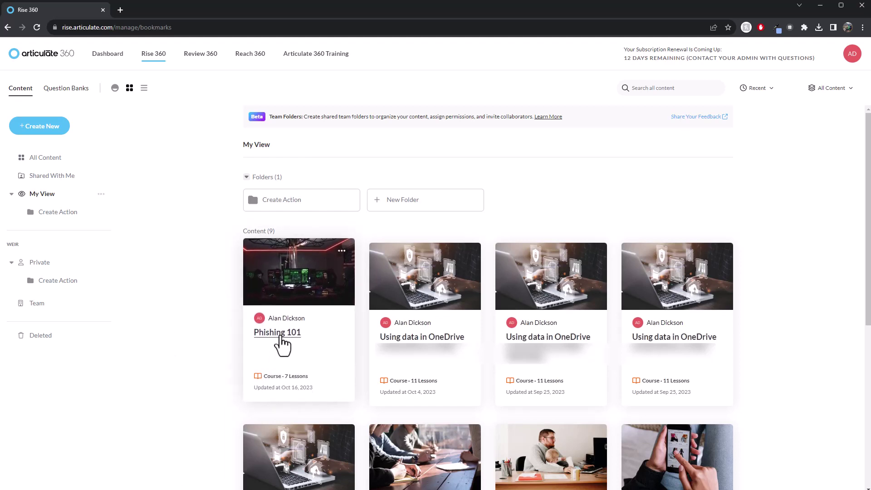
# In Phishing 101's Theme Cover Page, choose to replace the course image from the content library
pyautogui.click(263, 340)
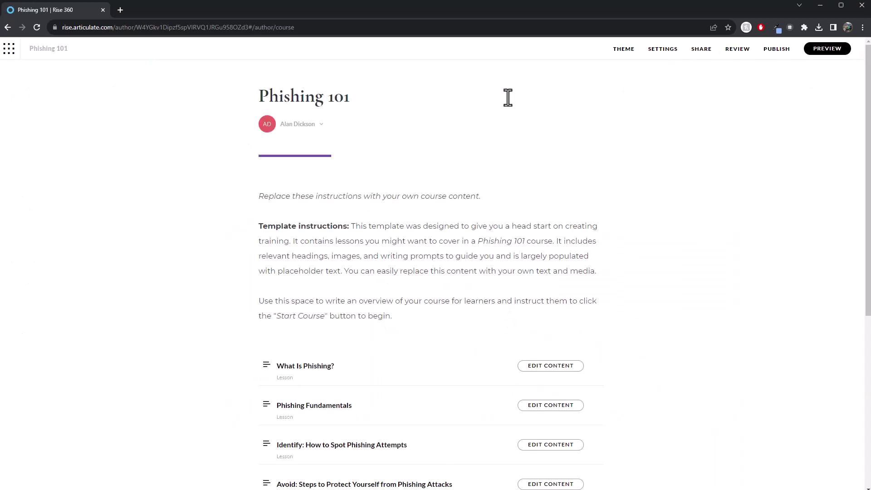
pyautogui.click(623, 49)
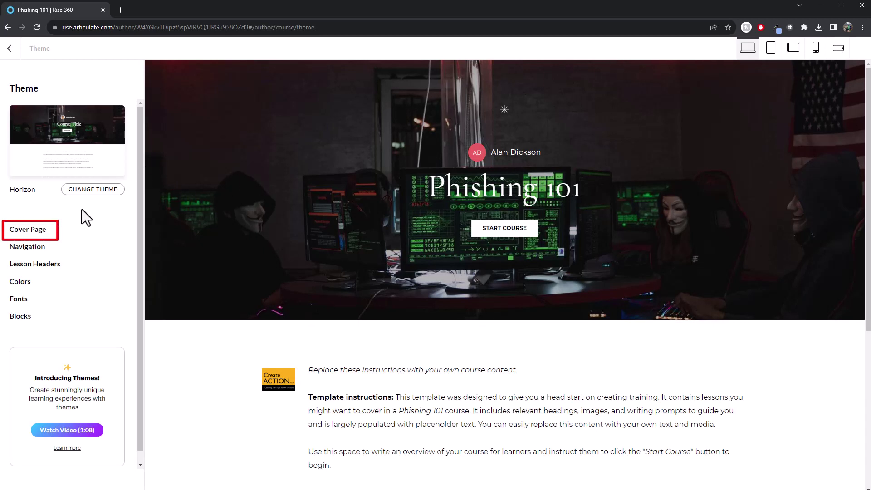
pyautogui.click(44, 233)
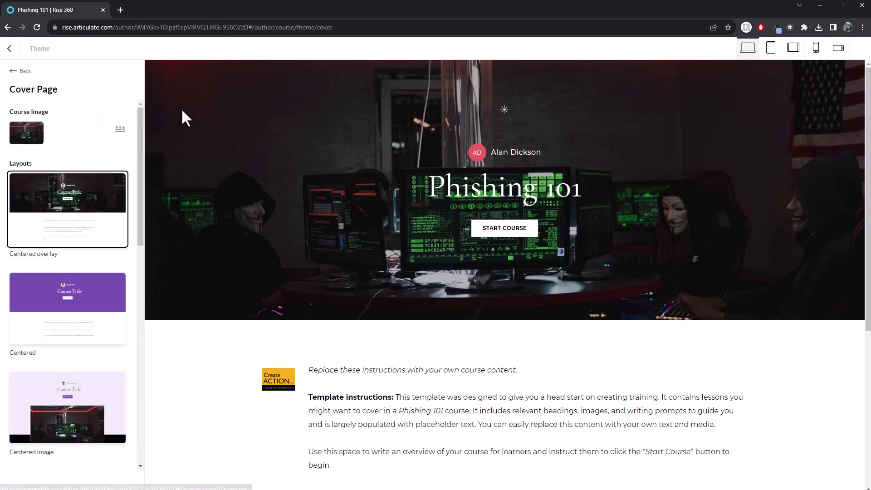
pyautogui.click(121, 129)
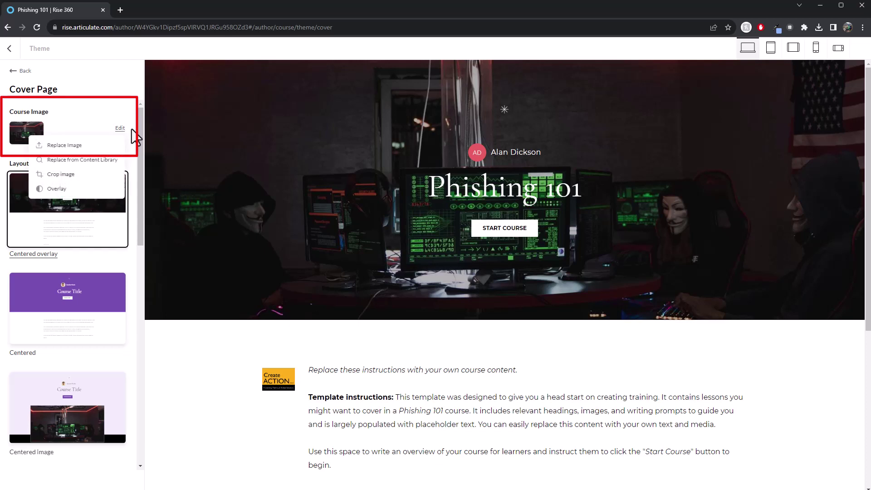
pyautogui.click(77, 161)
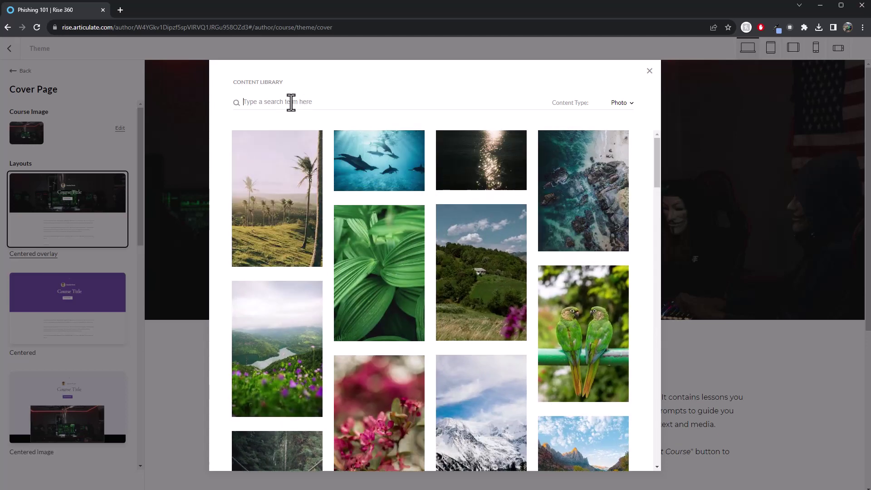
# Search the content library for 'virus computer' photos
pyautogui.click(291, 102)
pyautogui.write('virus')
pyautogui.press('Return')
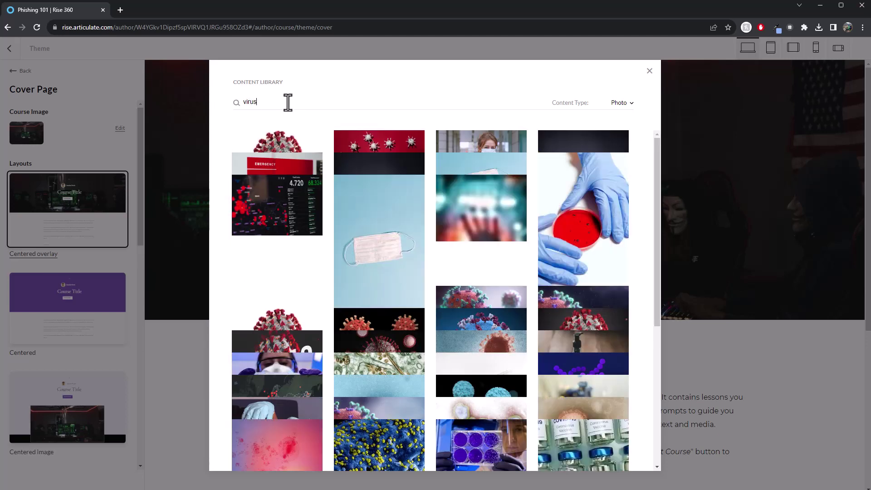
pyautogui.scroll(-2, 557, 307)
pyautogui.scroll(2, 560, 306)
pyautogui.write('computer')
pyautogui.press('Return')
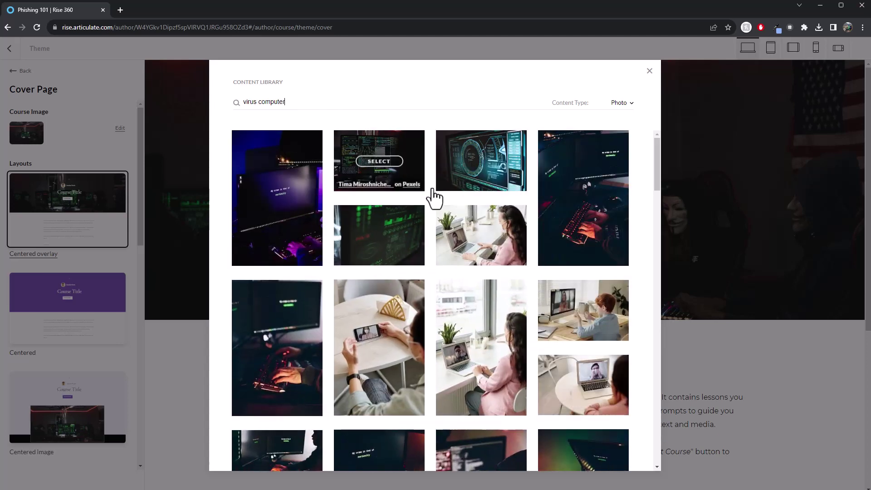
# Select the dark keyboard photo with red lights as the new cover image
pyautogui.click(593, 223)
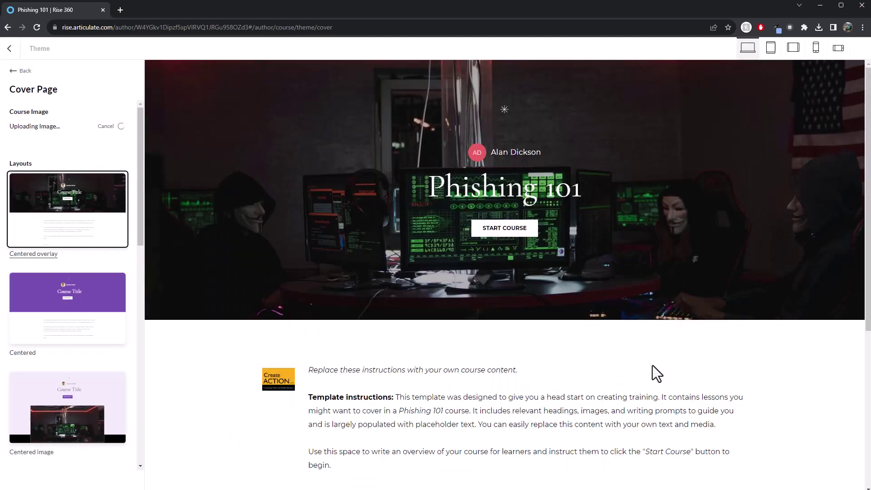